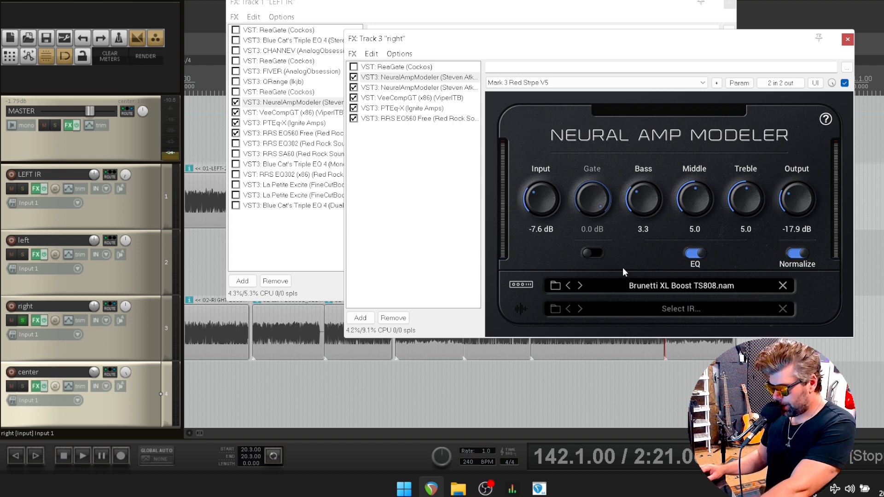
Examine the plug-in pin connector routing of both Neural Amp Modeler instances on the right track.
left_click(777, 85)
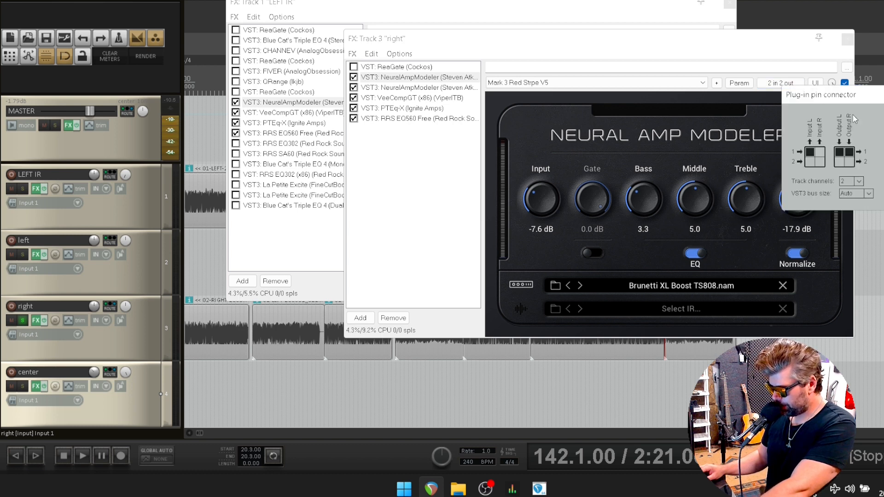
left_click_drag(871, 96, 579, 128)
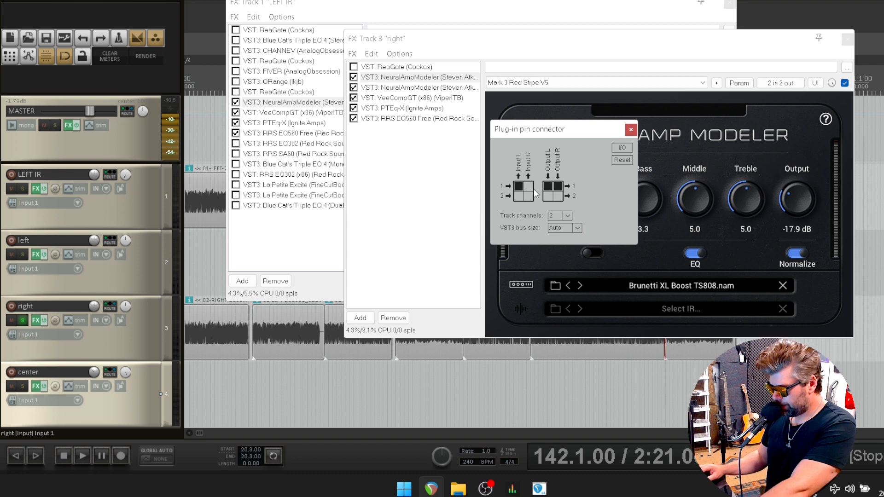
key("Escape")
left_click(417, 78)
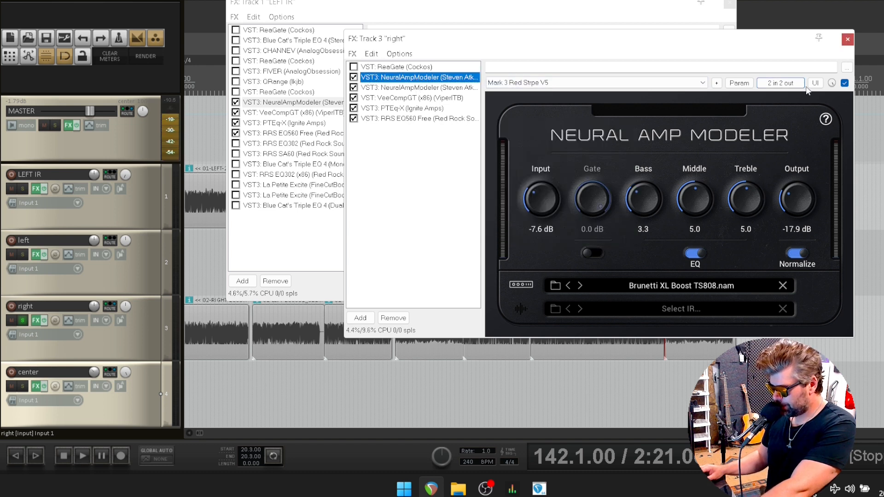
left_click(787, 84)
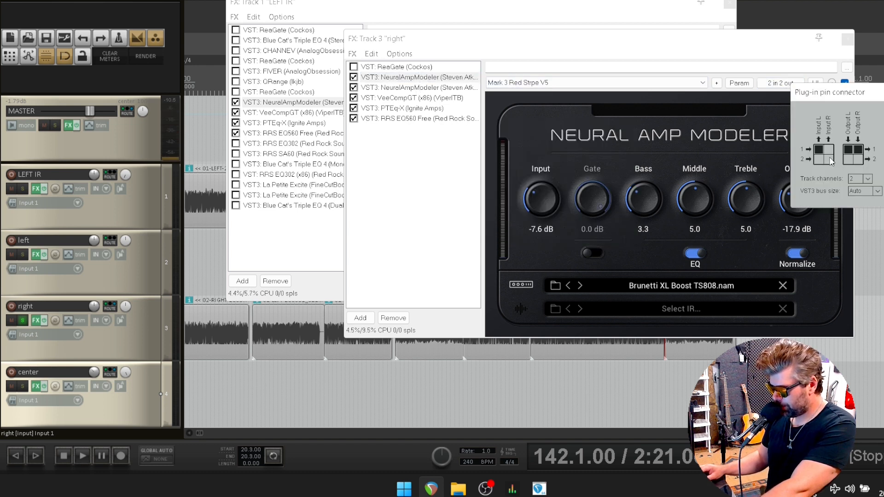
left_click(456, 88)
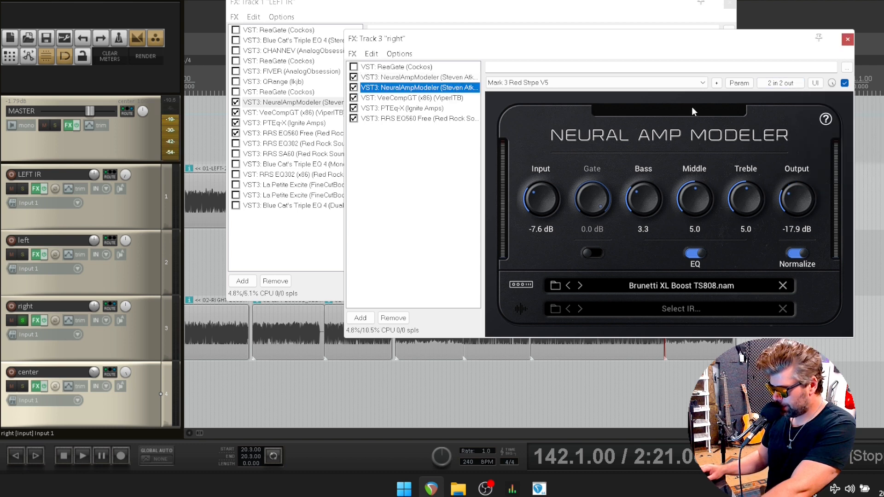
left_click(791, 84)
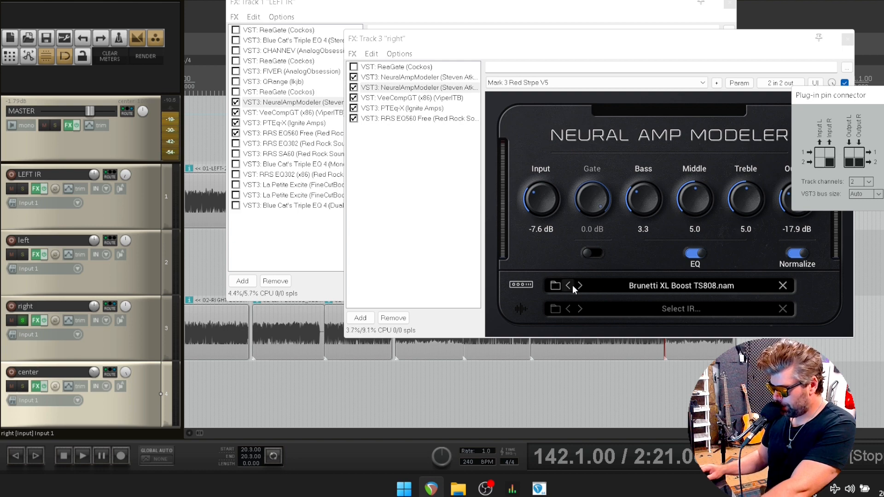
Load the model MMark III SETTINGS v5.nam from the MATUTEOSTUDIOS Mesa Boogie folder into the second Neural Amp Modeler instance.
left_click(553, 286)
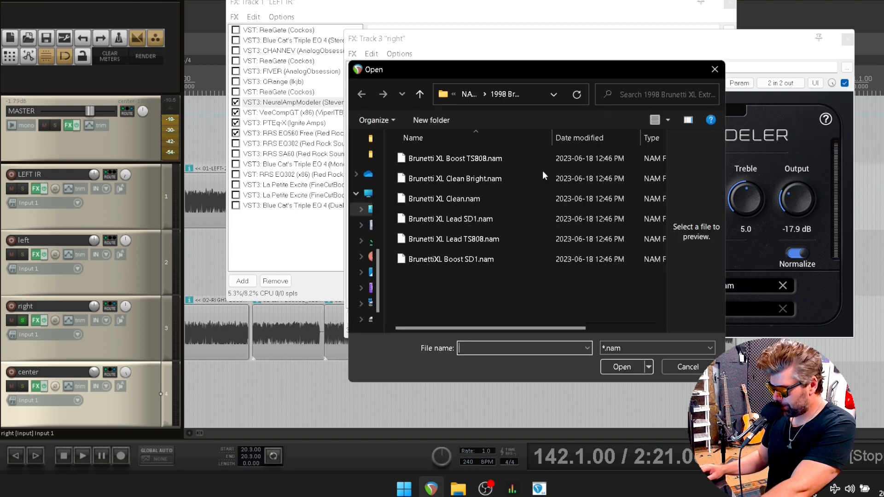
left_click(419, 95)
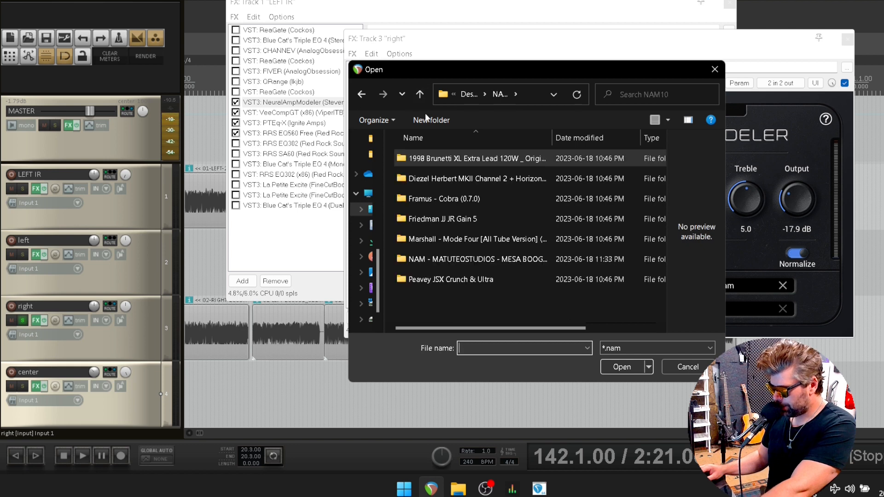
double_click(417, 258)
double_click(435, 175)
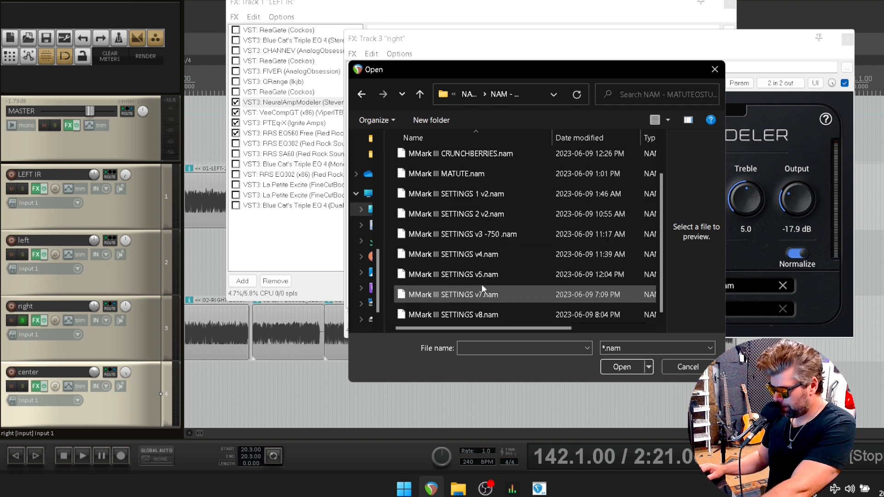
double_click(482, 276)
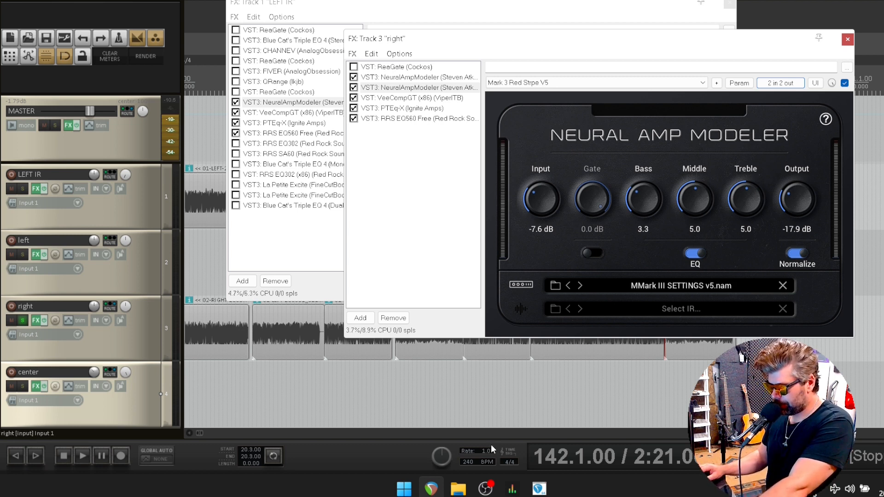
During playback, set the second Neural Amp Modeler's input to 18.1 dB and its output to -13.6 dB.
key("space")
left_click(295, 404)
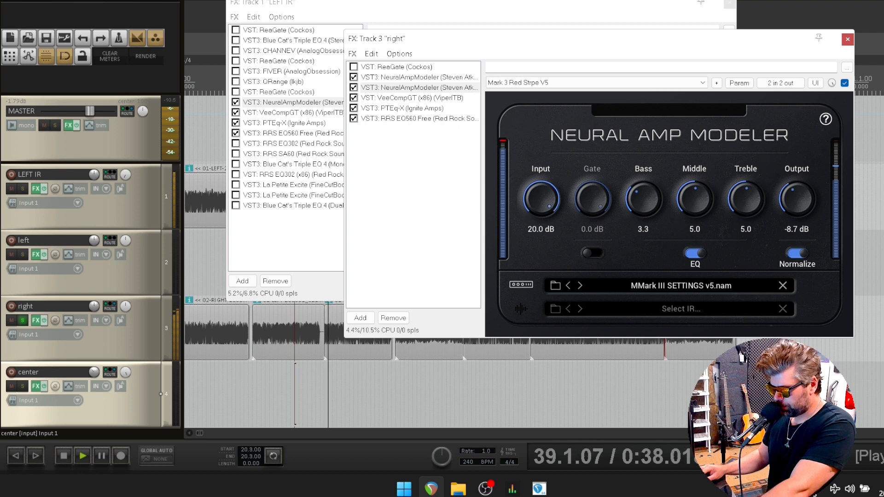
left_click_drag(541, 199, 541, 207)
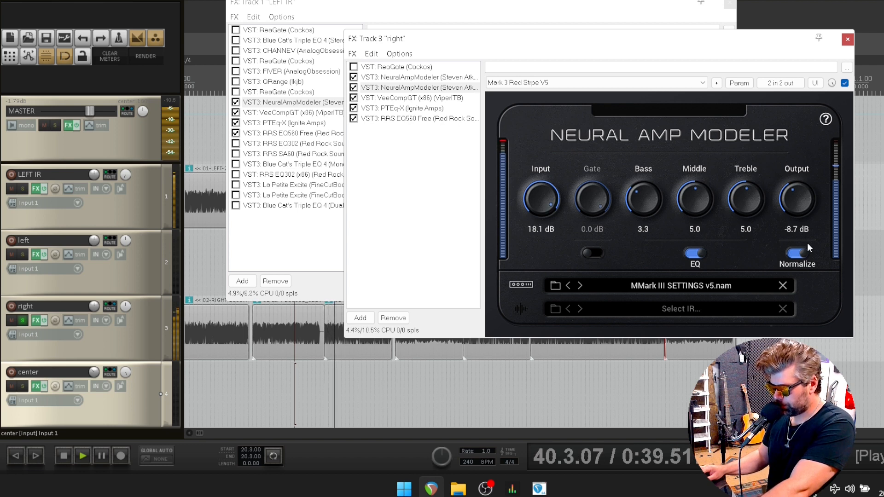
left_click_drag(792, 202, 792, 212)
key("space")
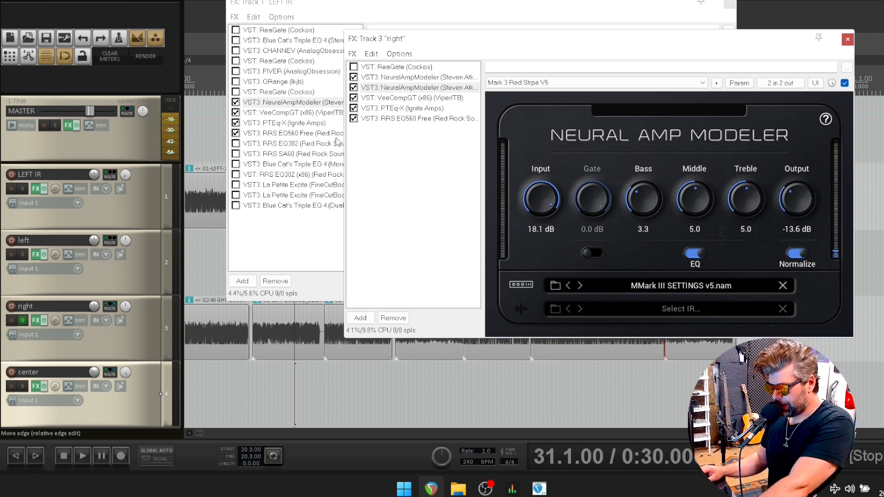
Remove the Neural Amp Modeler instance with the Brunetti XL Boost TS808 model from the right track.
left_click(383, 77)
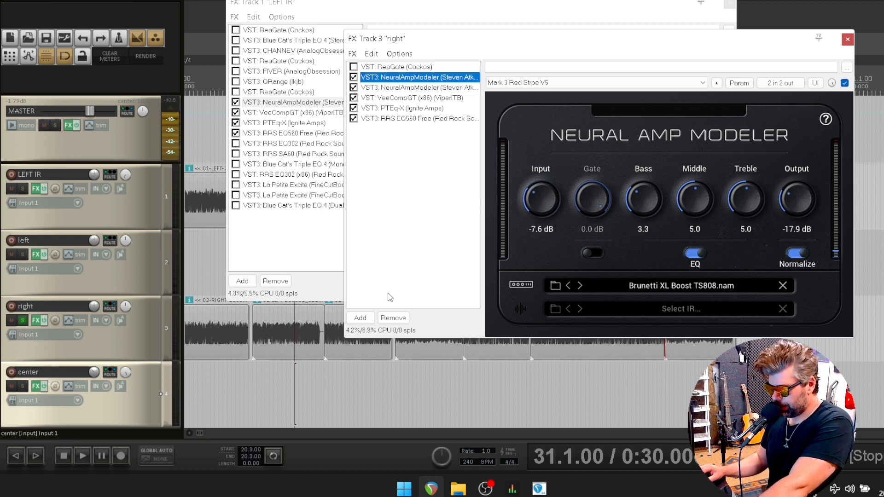
left_click(394, 318)
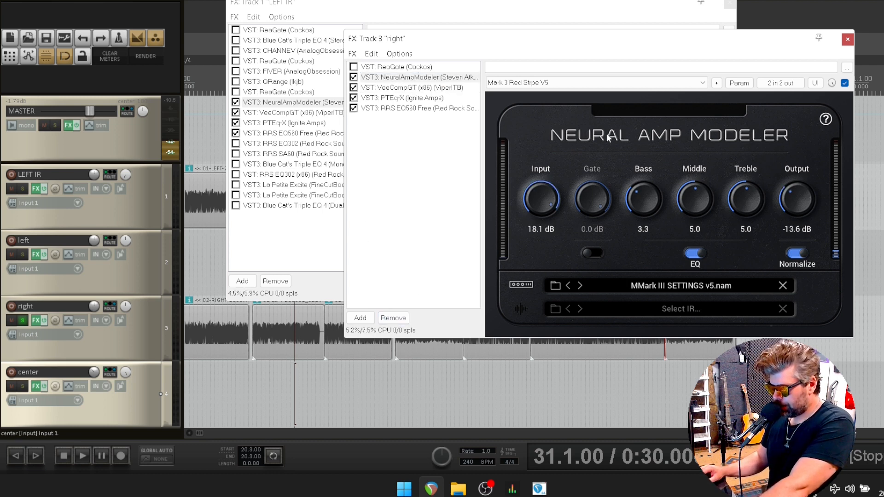
Using LEFT IR's amp pin routing as reference, feed only channel 1 to the right amp's input L and also send output L to channel 1.
left_click(321, 106)
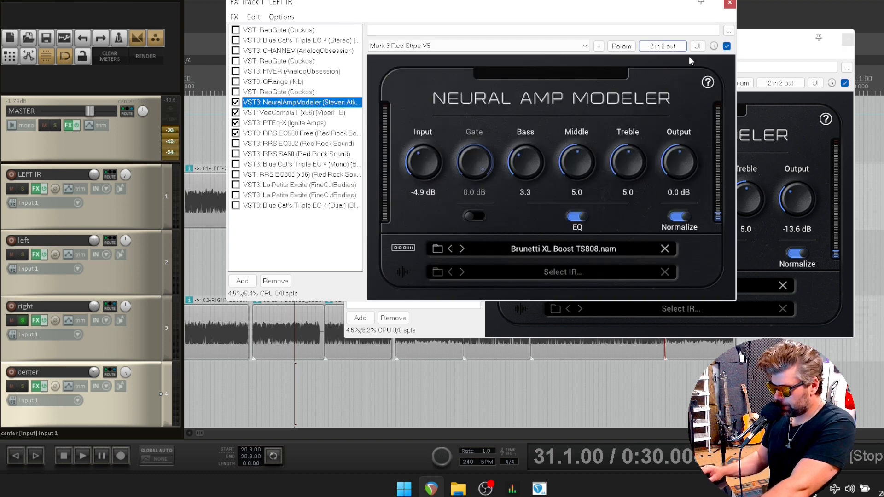
left_click(658, 46)
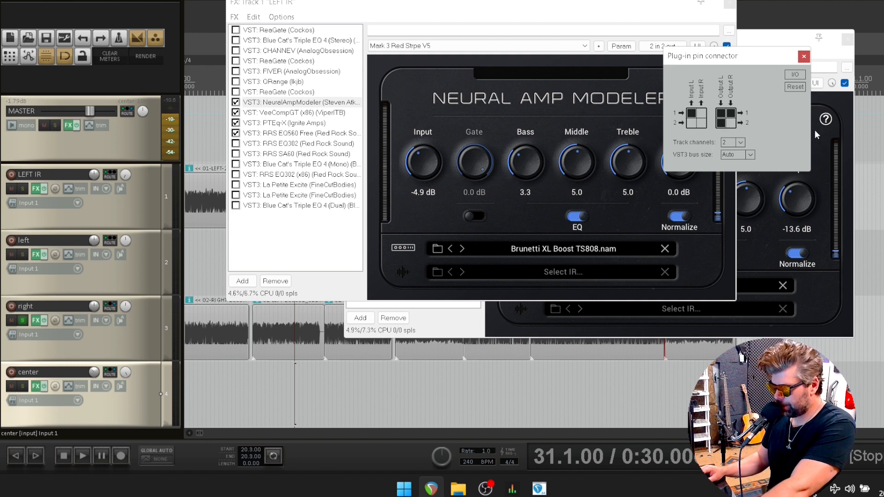
left_click(827, 126)
left_click(771, 79)
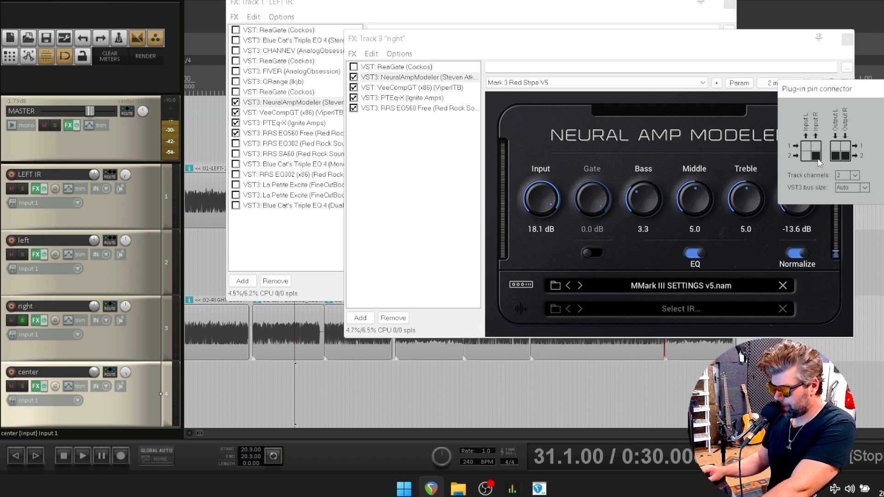
left_click(835, 145)
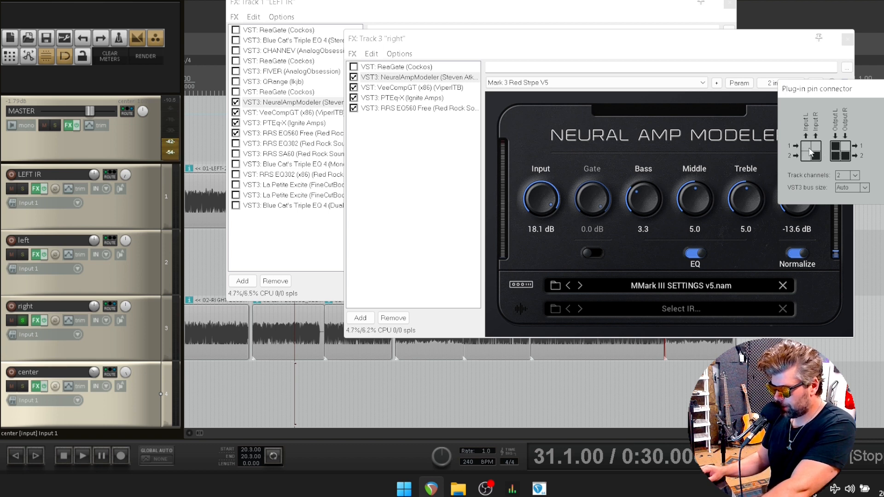
left_click(805, 146)
left_click(813, 158)
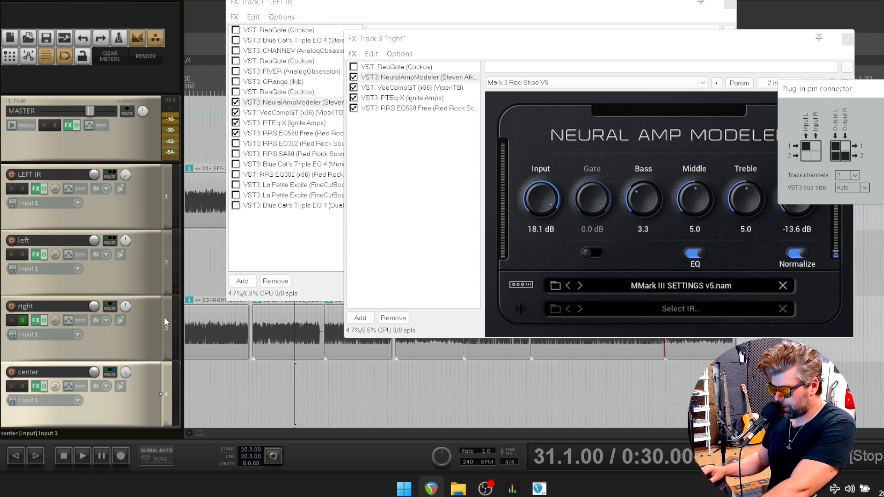
Pan the right track 100% right and start playback with the LEFT IR track also soloed.
left_click_drag(125, 306, 73, 243)
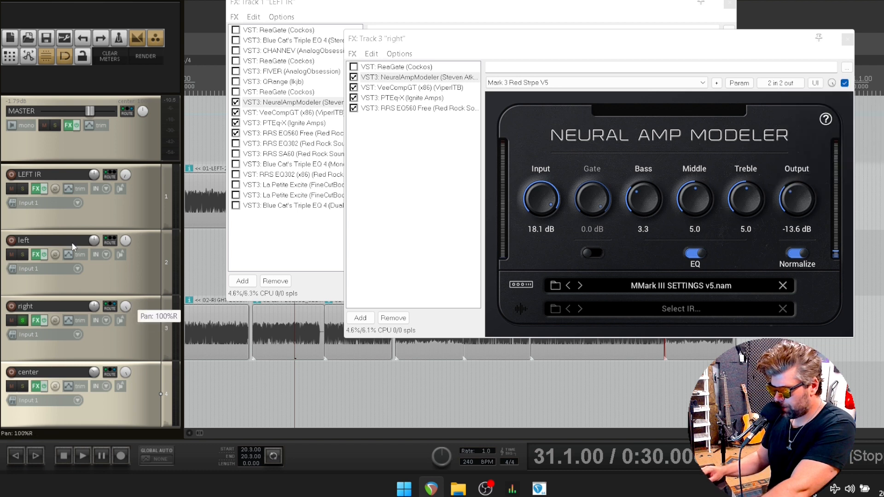
left_click(22, 188)
key("space")
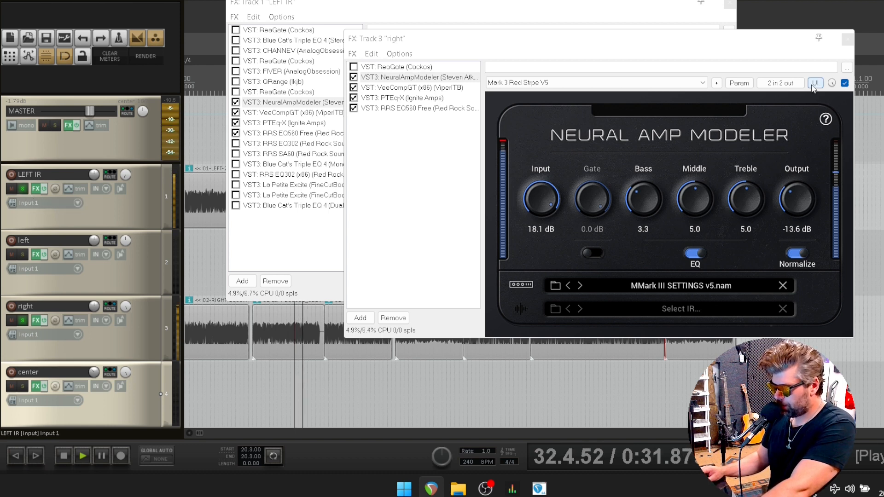
Compare the right amp during playback with output L disconnected from and reconnected to channel 2, and stop playback.
left_click(781, 83)
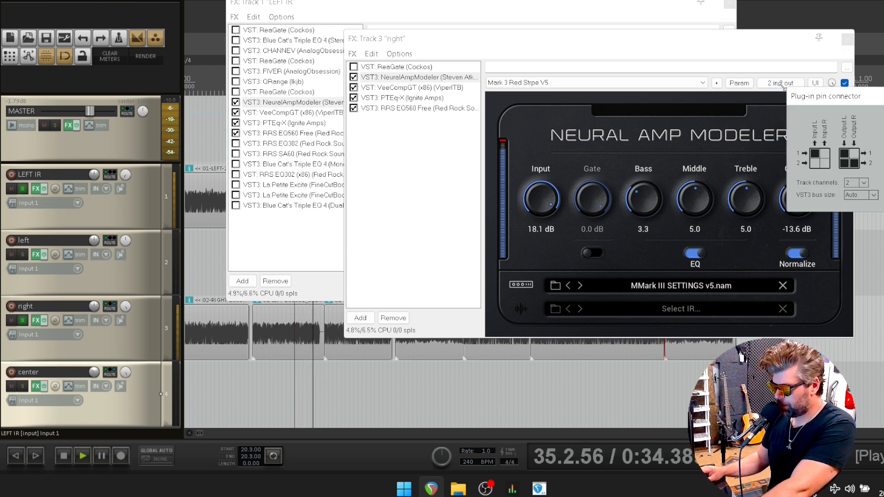
left_click(845, 166)
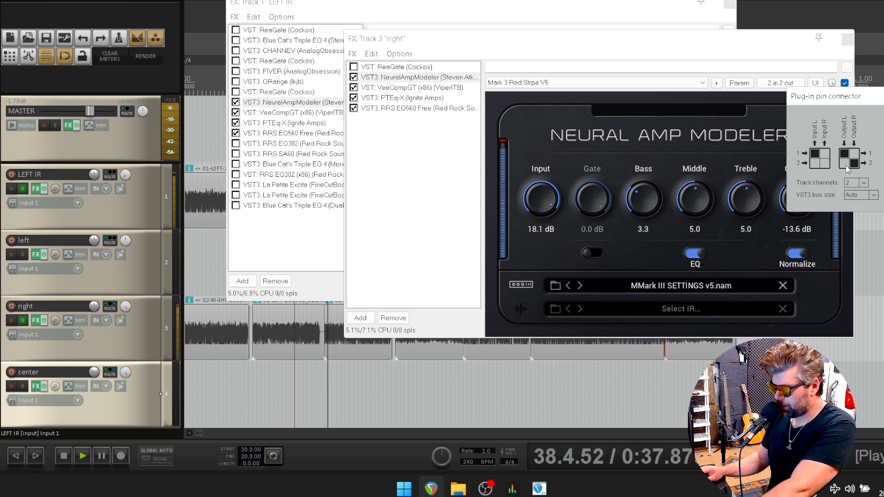
left_click(845, 165)
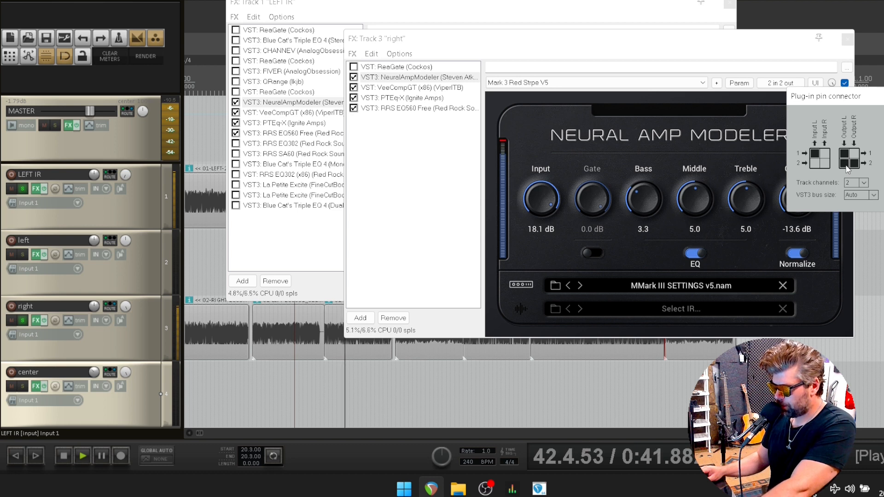
left_click(65, 456)
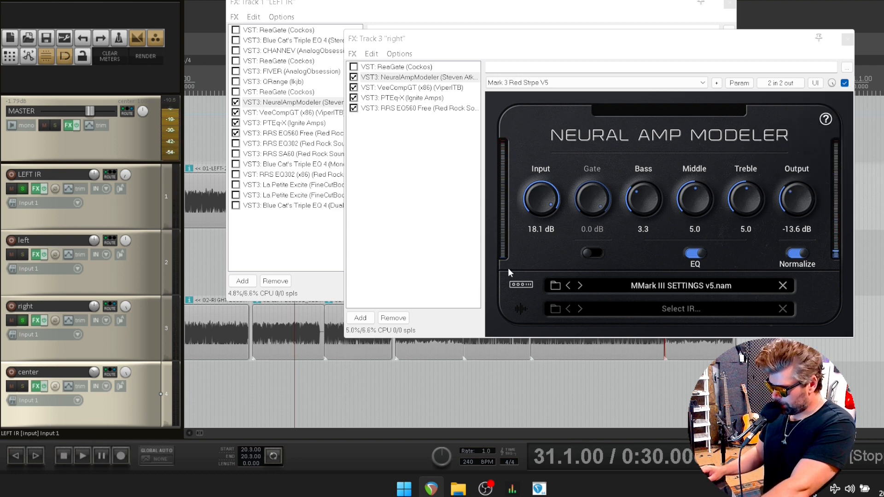
Duplicate the Neural Amp Modeler instance in the right track's effect chain.
left_click(762, 84)
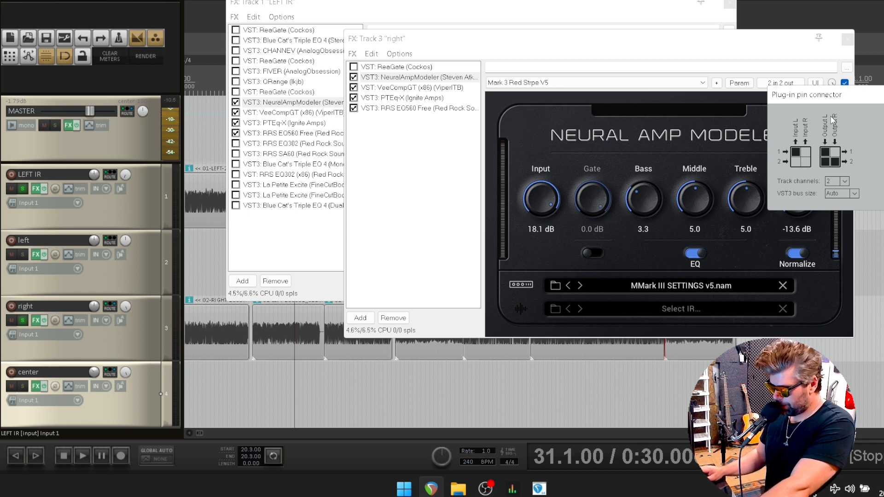
left_click(423, 77)
key("ctrl+c")
key("ctrl+v")
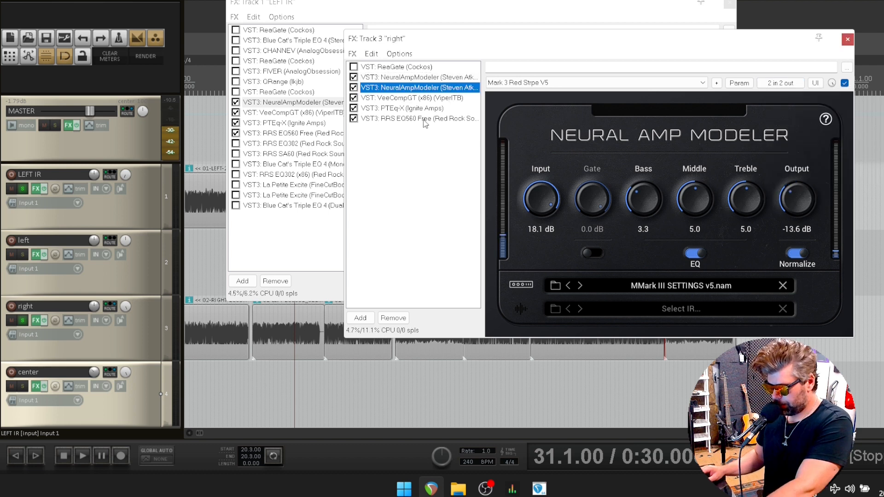
Check the first Neural Amp Modeler instance's pin routing and remove that instance from the right track.
left_click(423, 78)
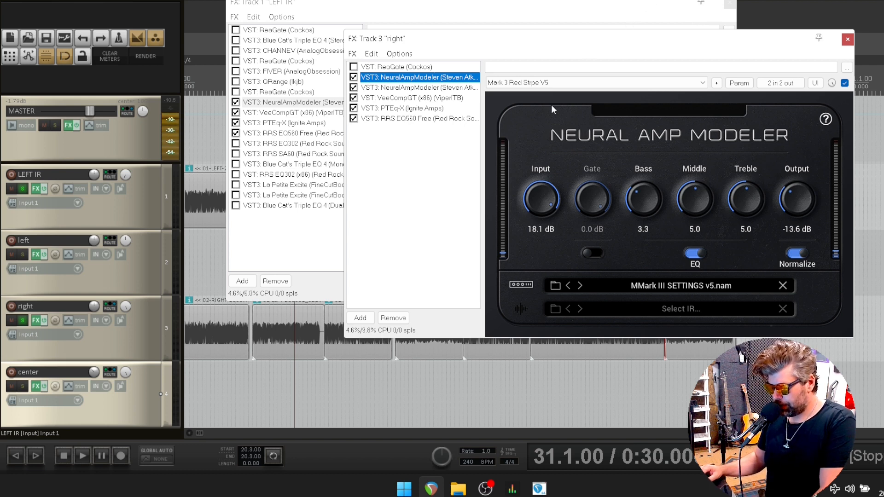
left_click(778, 87)
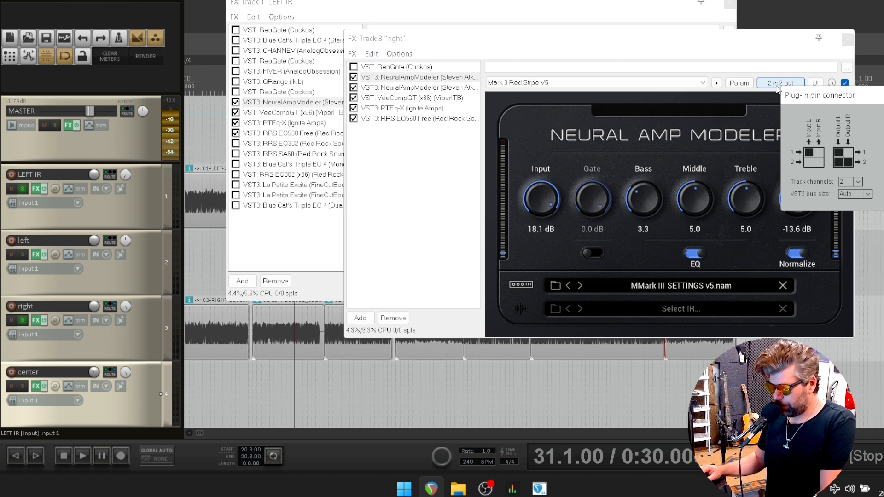
left_click(883, 95)
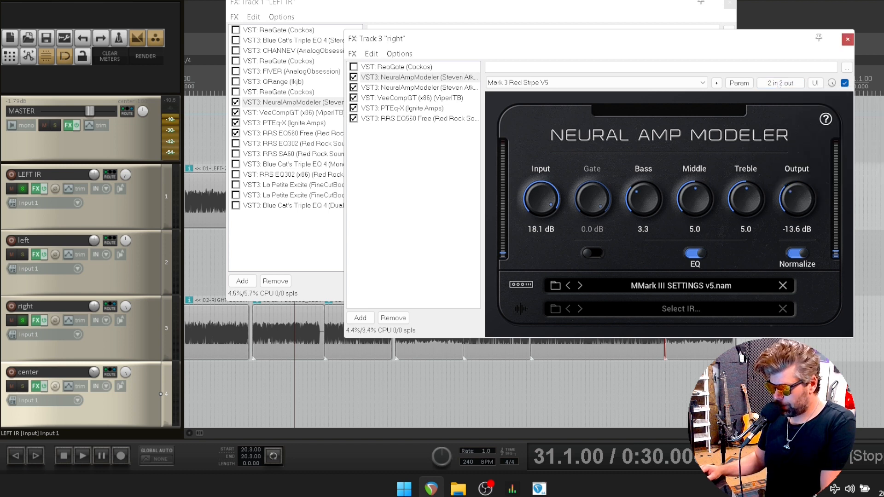
left_click(377, 78)
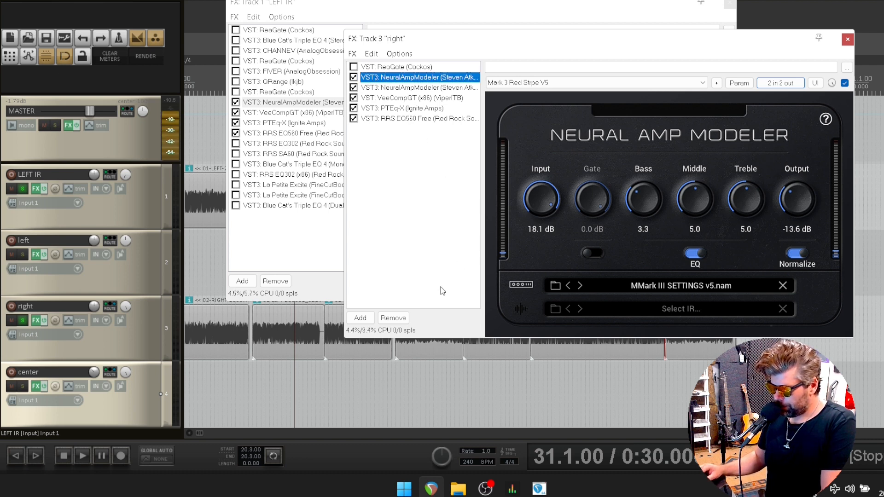
left_click(393, 317)
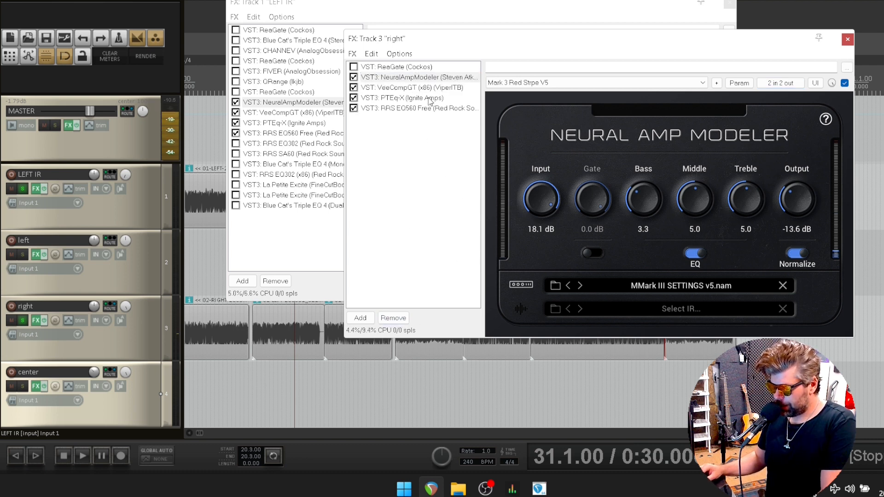
Open the right track's VeeCompGT compressor in its own floating window and move it fully into view.
double_click(428, 88)
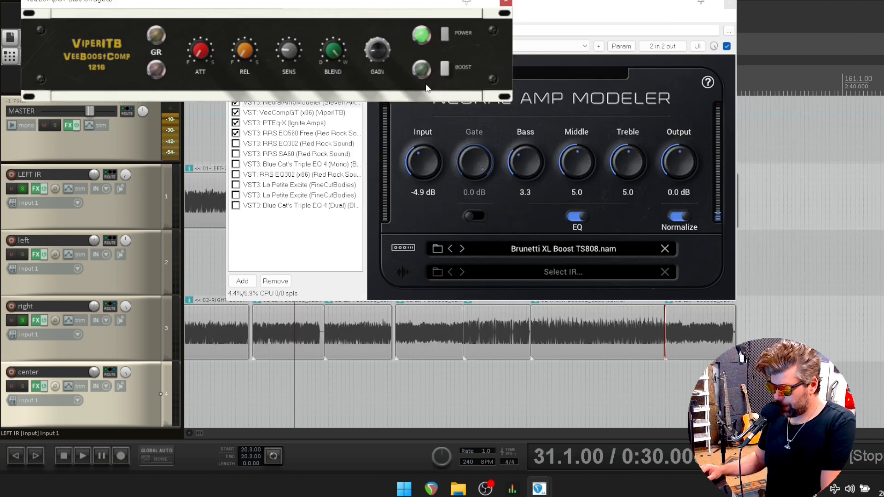
left_click_drag(429, 8, 555, 174)
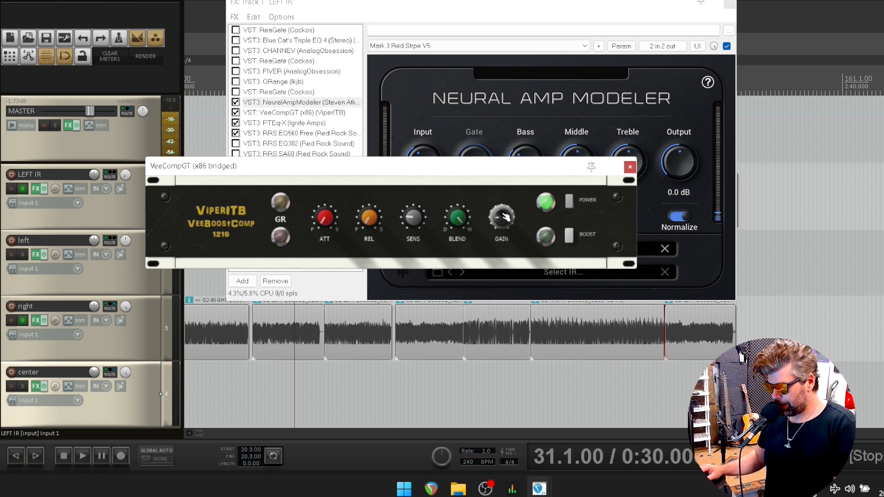
Close the floating VeeCompGT window and review the RRS EQ560 Free and PTEq-X equalizers in the right track's chain.
left_click(630, 166)
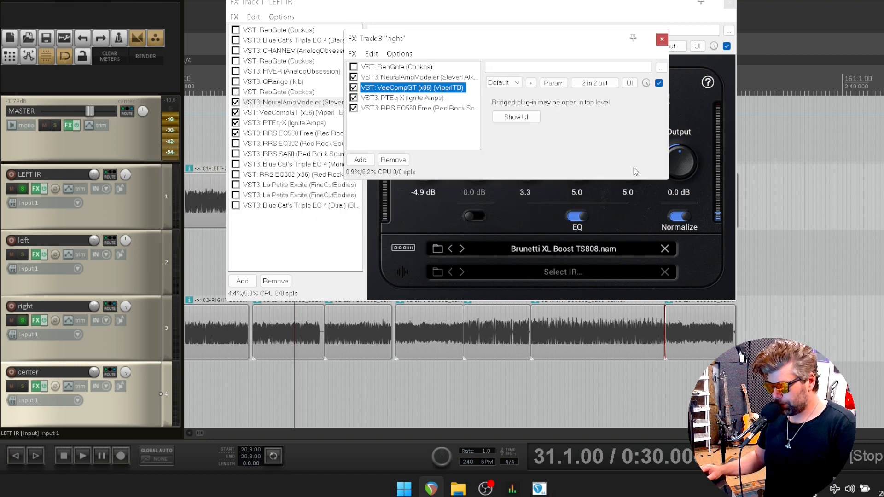
left_click(401, 110)
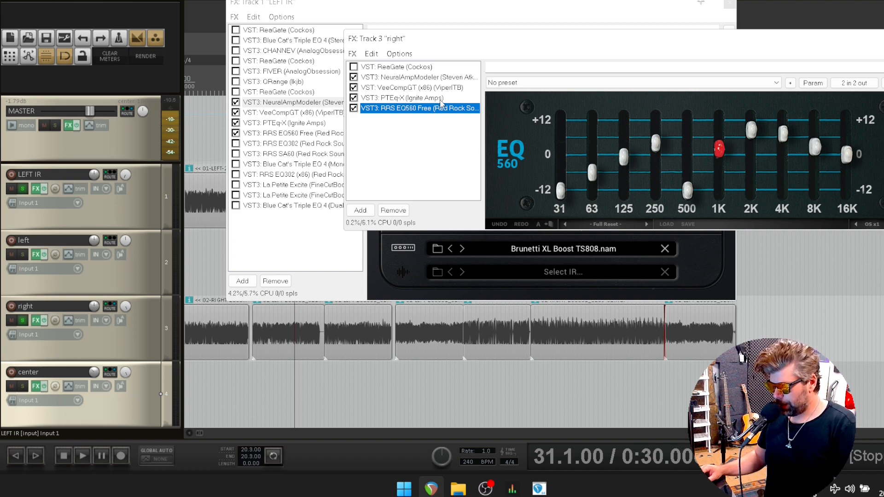
left_click(416, 102)
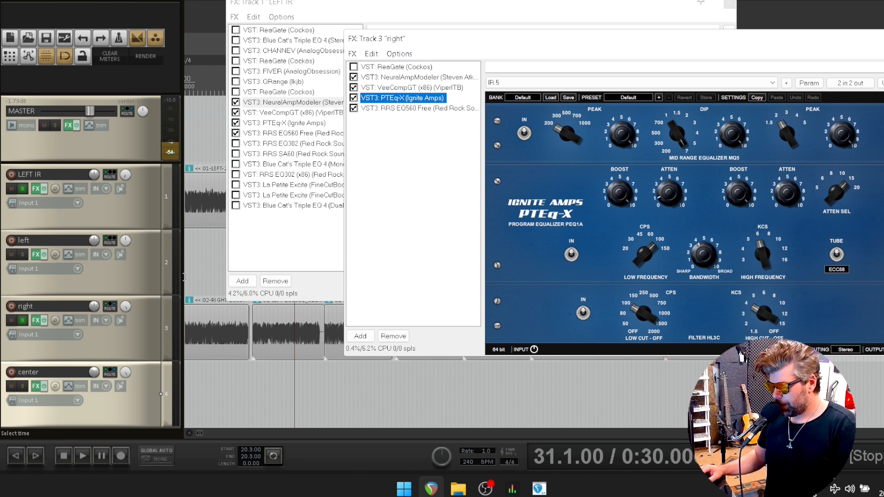
Look through the LEFT IR track's equalizers from Blue Cat's Triple EQ 4 (Dual) and RRS EQ560 Free to the bridged RRS EQ302.
left_click(269, 205)
left_click(272, 134)
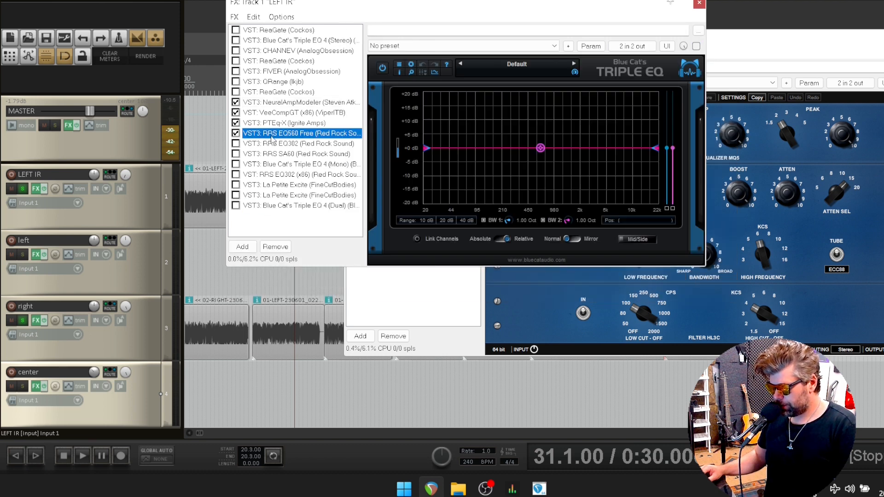
left_click(275, 144)
left_click(276, 155)
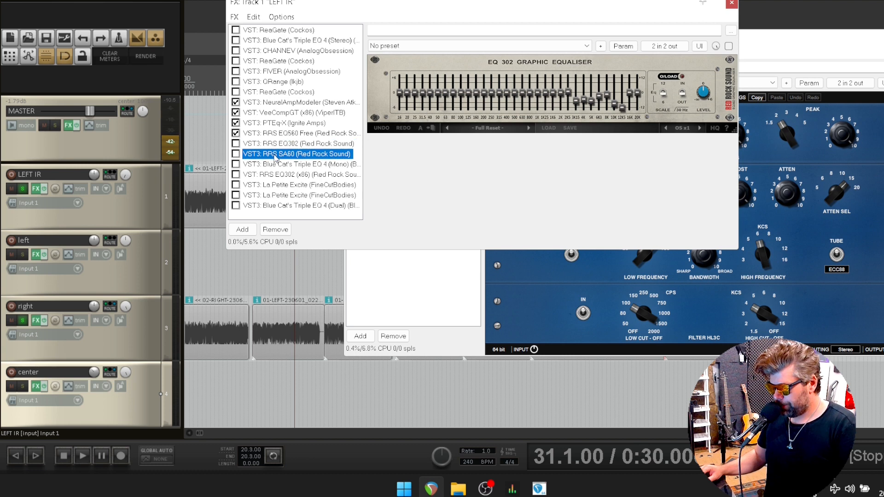
left_click(271, 175)
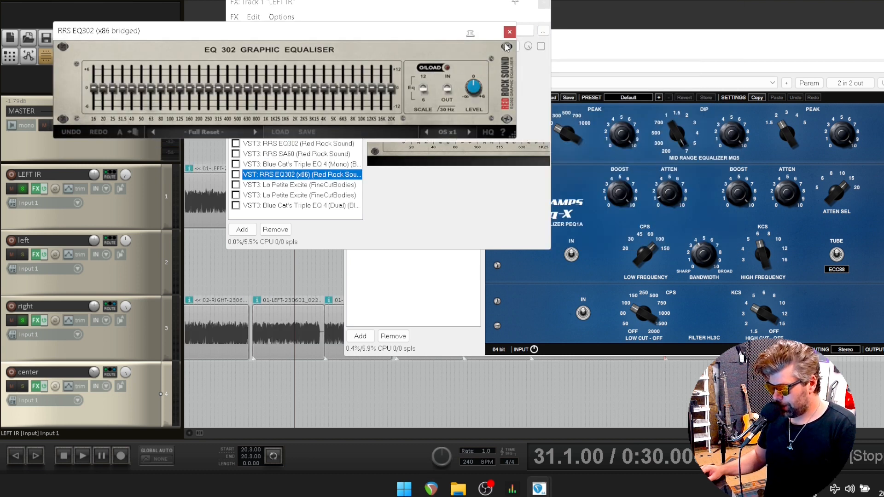
left_click(509, 32)
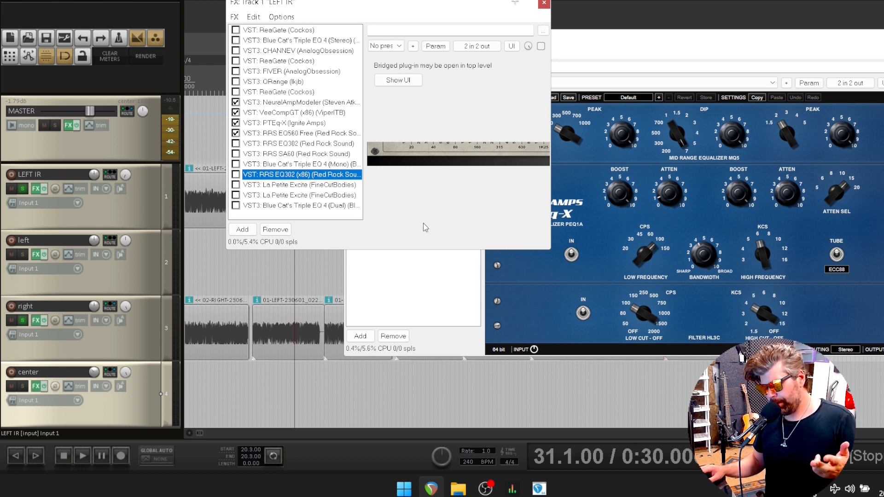
Examine the LEFT IR track's dual and mono Triple EQ 4, bridged RRS EQ302 and RRS SA60 spectrum analyser.
left_click(537, 297)
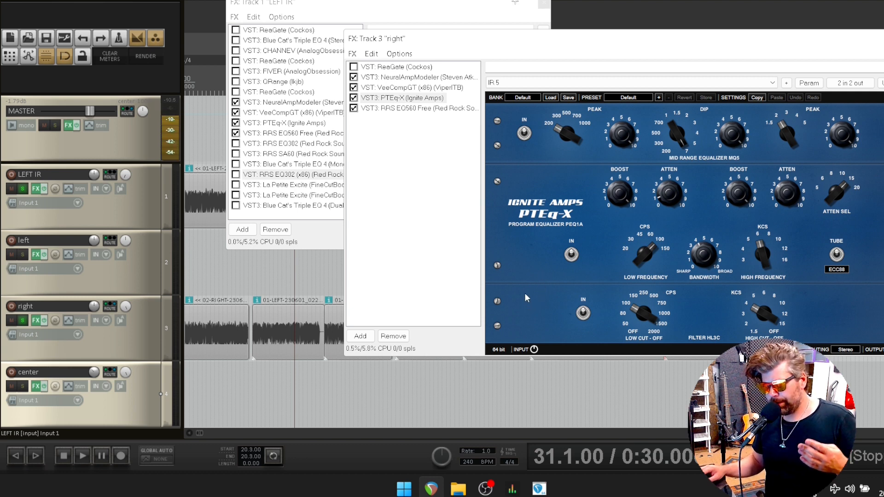
left_click(317, 207)
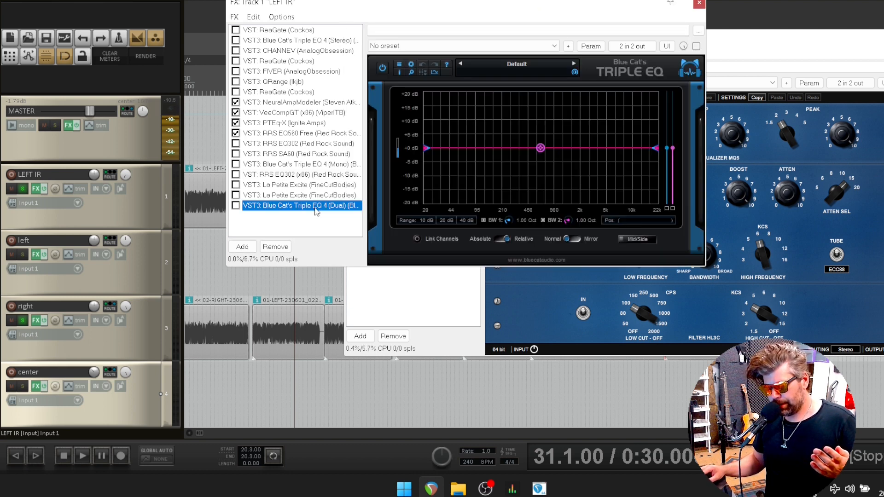
left_click(317, 176)
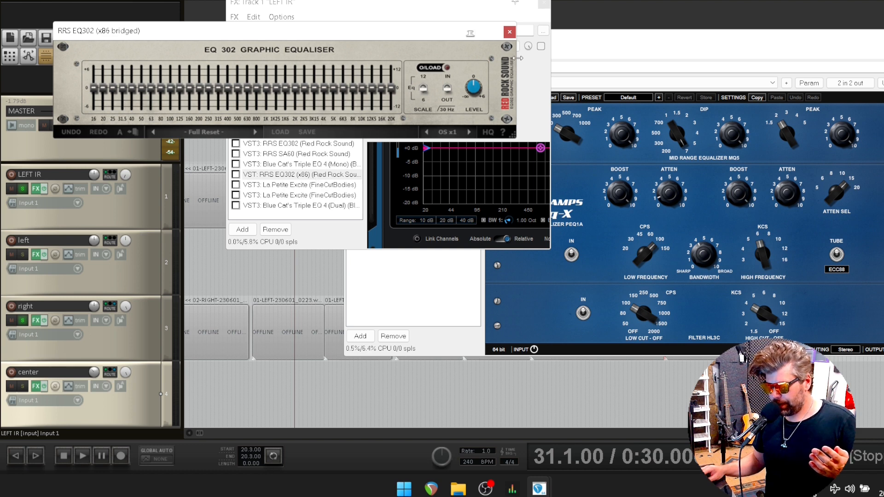
left_click(510, 32)
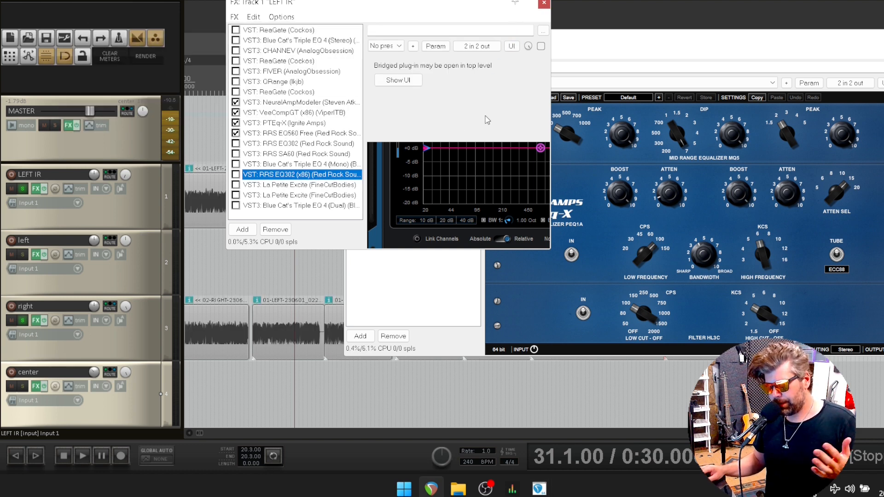
left_click(298, 167)
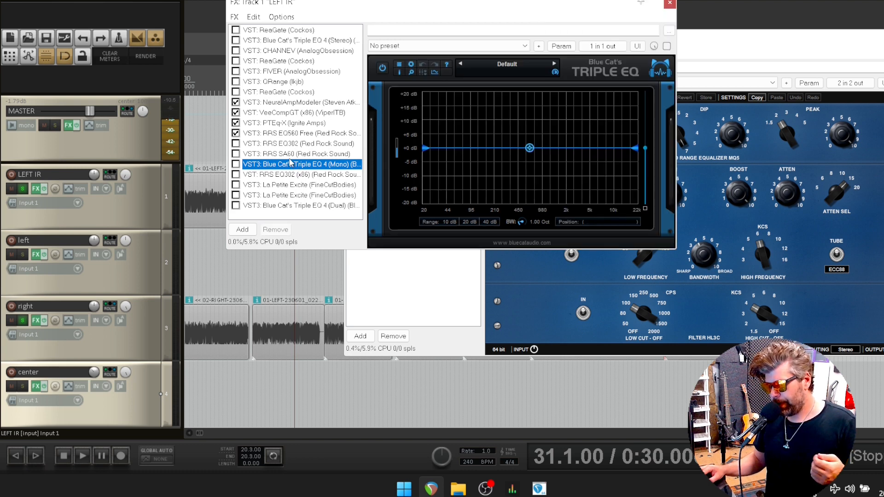
left_click(289, 154)
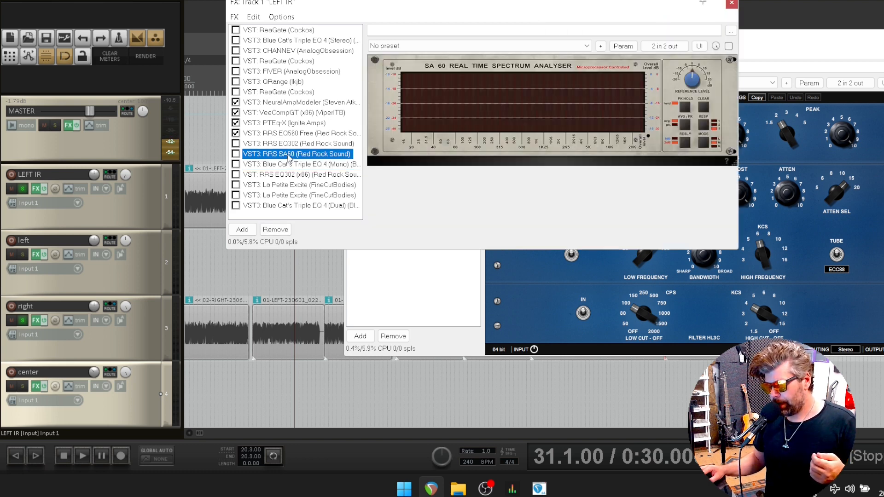
View the LEFT IR track's PTEq-X and bridged RRS EQ302 graphic equaliser, closing the latter's floating window.
left_click(268, 123)
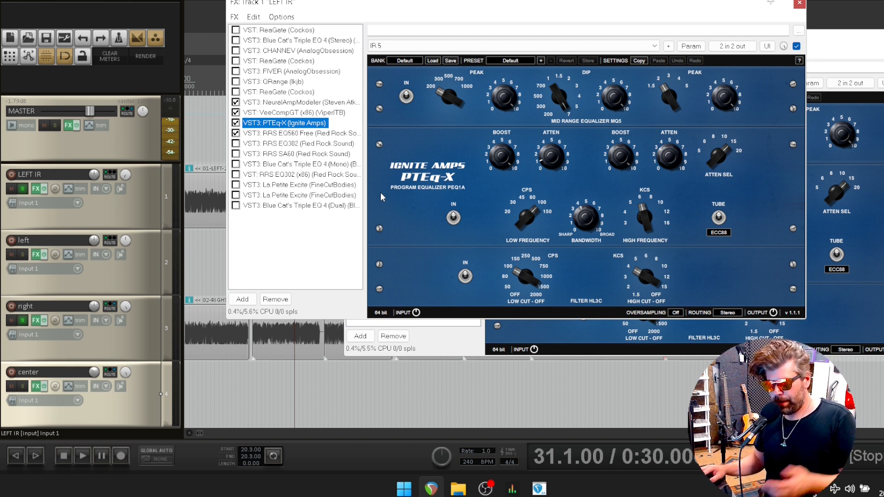
left_click(289, 175)
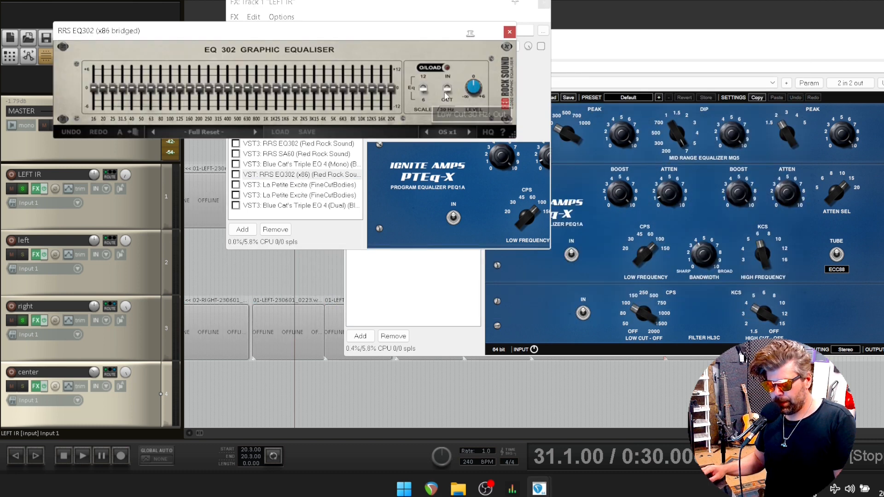
left_click(509, 32)
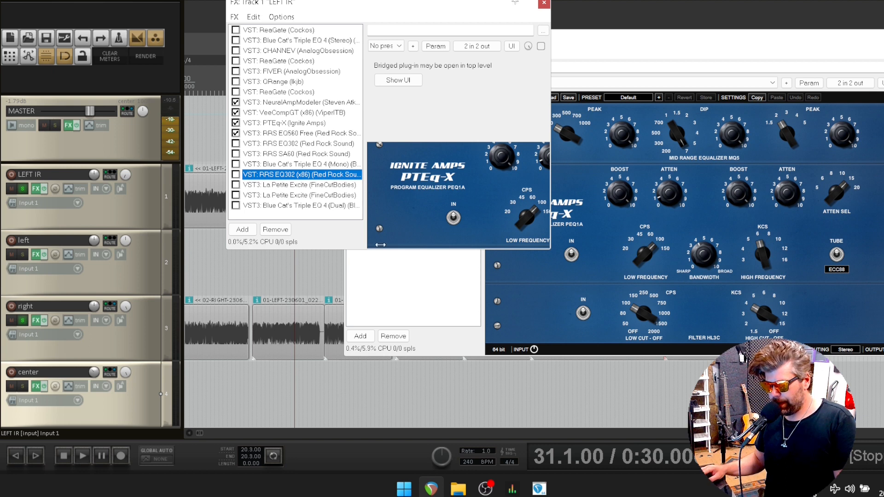
Compare the PTEq-X and RRS EQ560 Free settings in the right track's effect chain, ending on the EQ560.
left_click(384, 283)
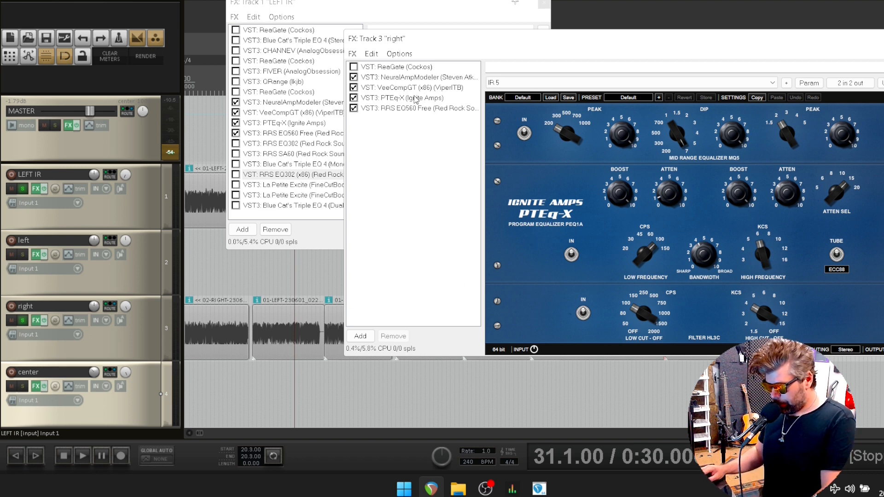
left_click(405, 110)
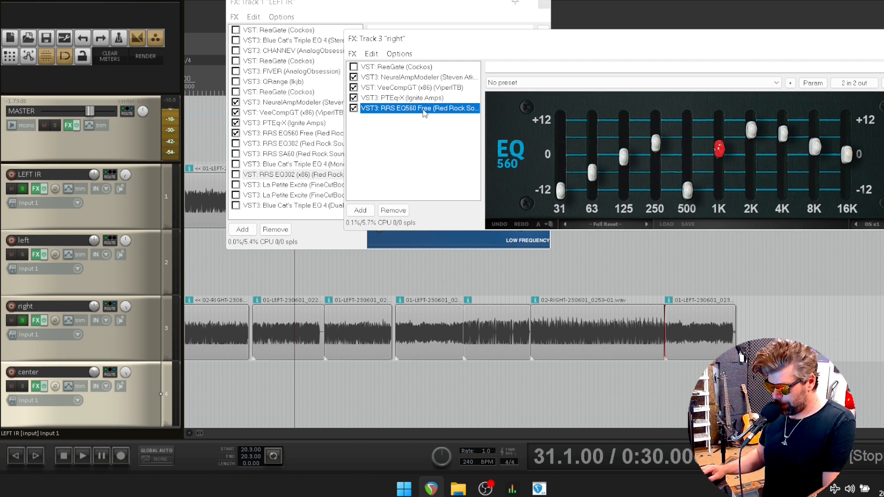
left_click(423, 98)
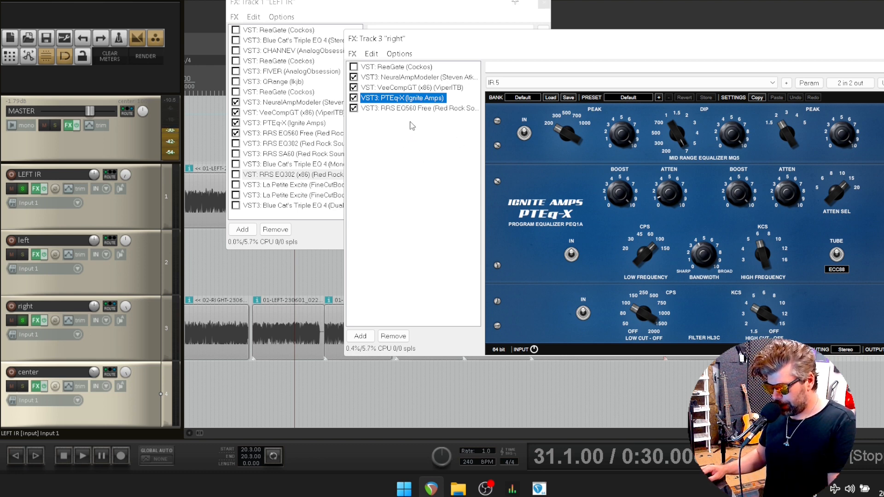
left_click(411, 111)
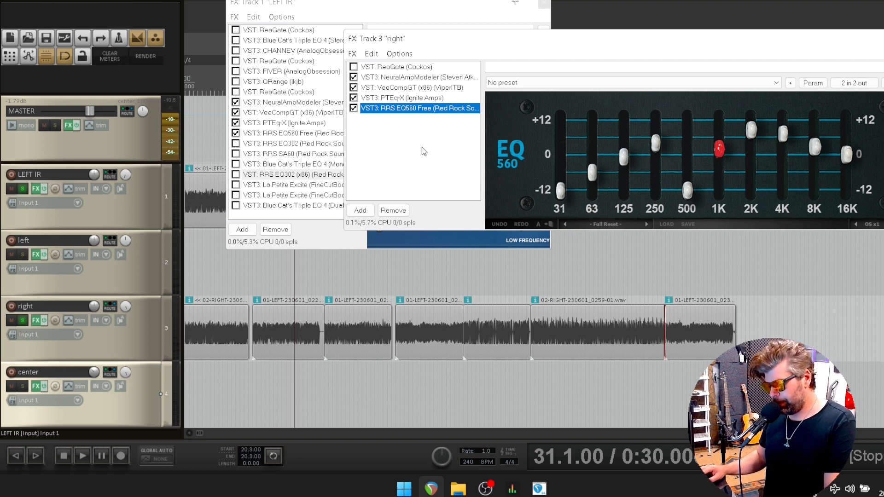
left_click(423, 88)
left_click(419, 109)
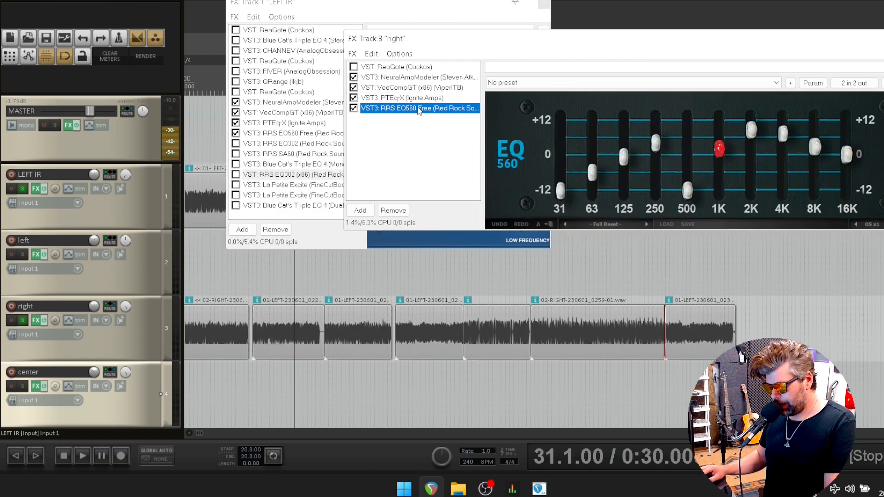